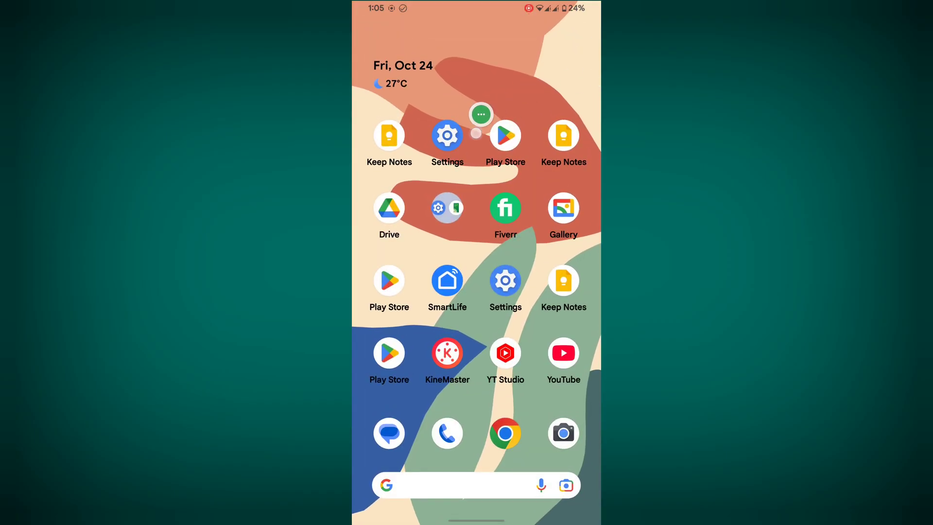
Step: Reach Google Play Store's app info page via Settings > Apps > See all apps
left_click(447, 134)
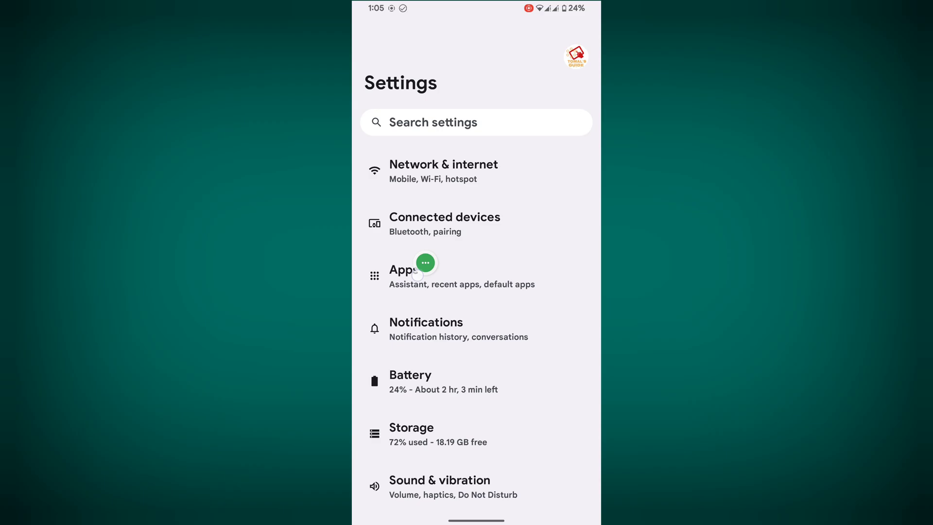
left_click(452, 283)
left_click(413, 338)
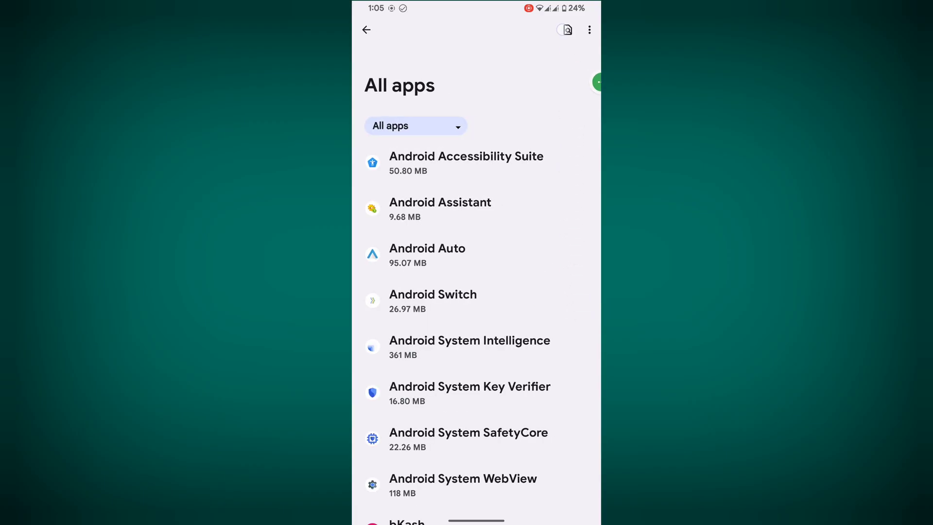
type("pla")
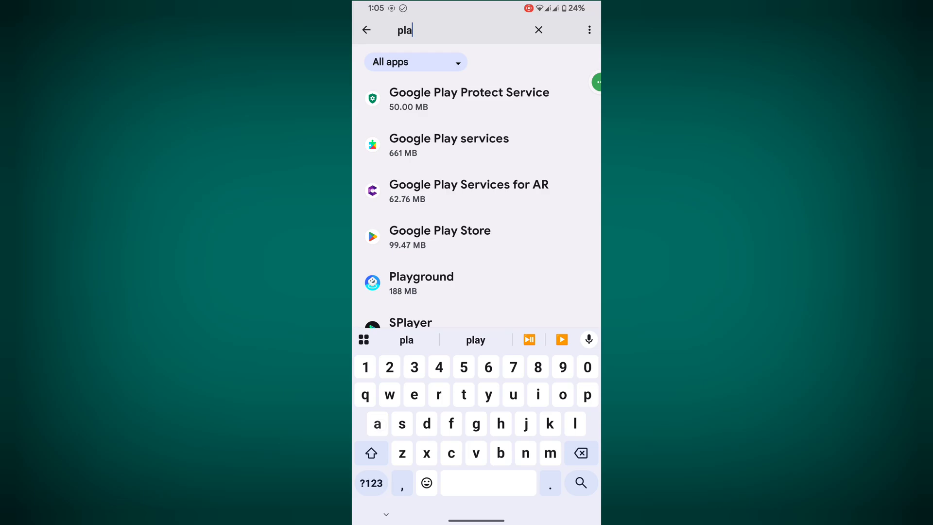
left_click(472, 236)
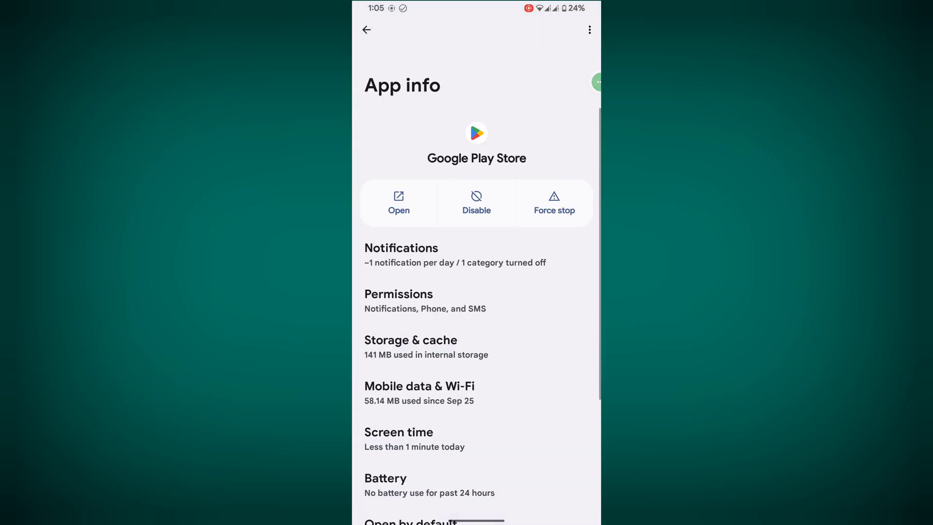
Step: Force stop Google Play Store and clear its storage and cache, then return to the app list
left_click(554, 204)
left_click(564, 292)
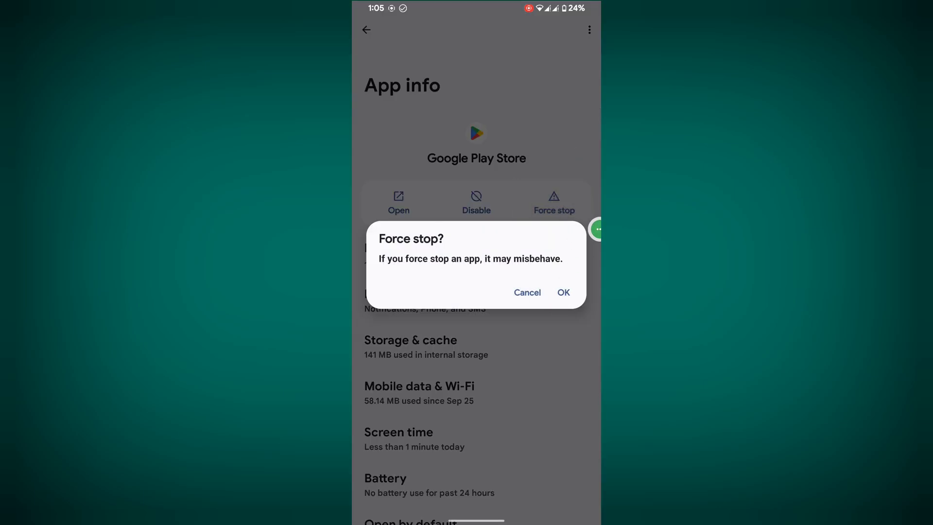
left_click(416, 343)
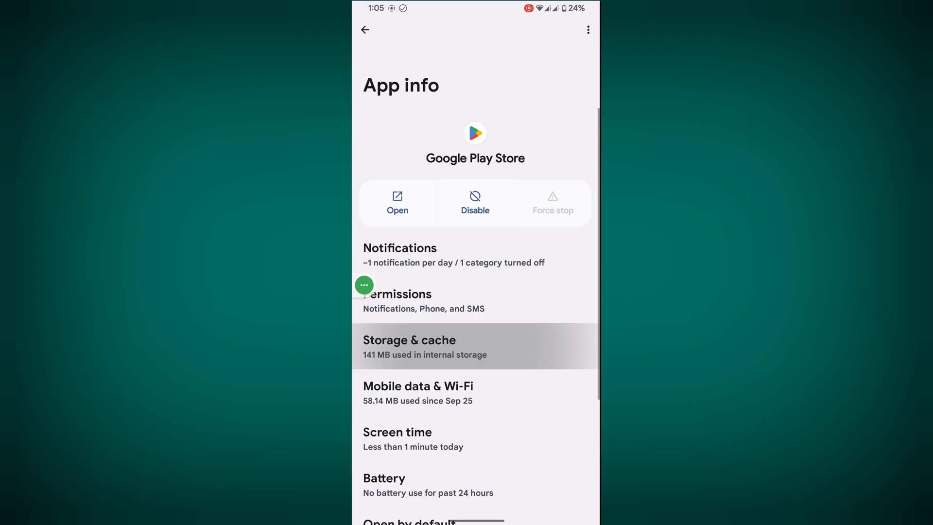
left_click(408, 231)
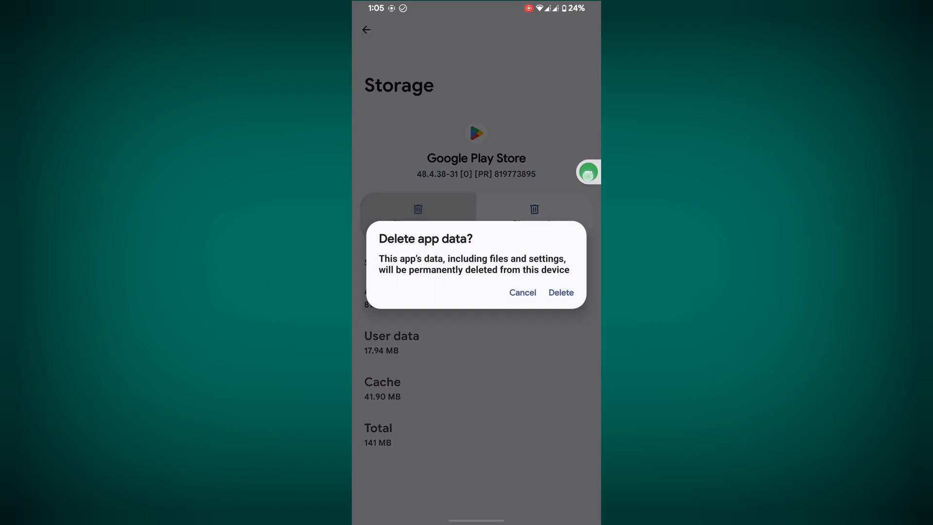
left_click(556, 297)
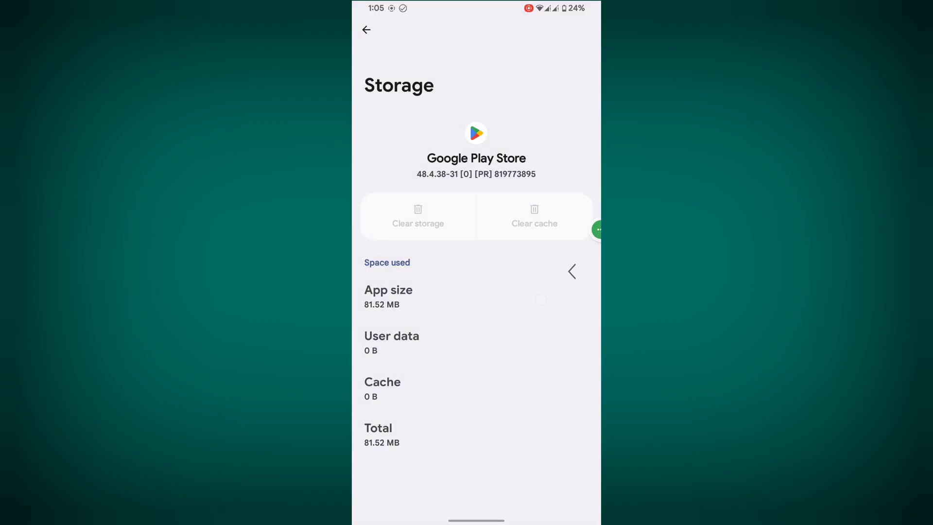
mouse_move(572, 271)
left_mouse_down()
mouse_move(554, 271)
mouse_move(551, 292)
left_mouse_up()
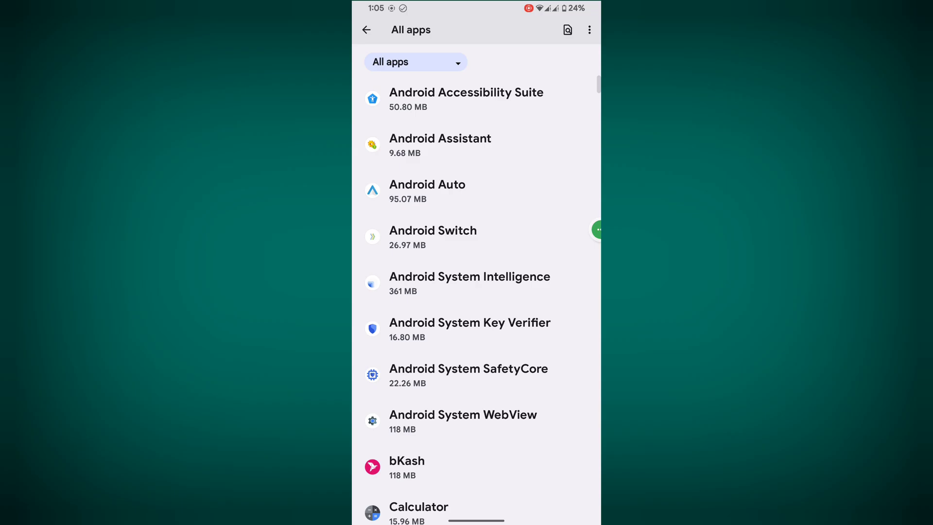
Step: Find Google Play services in the app list and force stop it
left_click(566, 30)
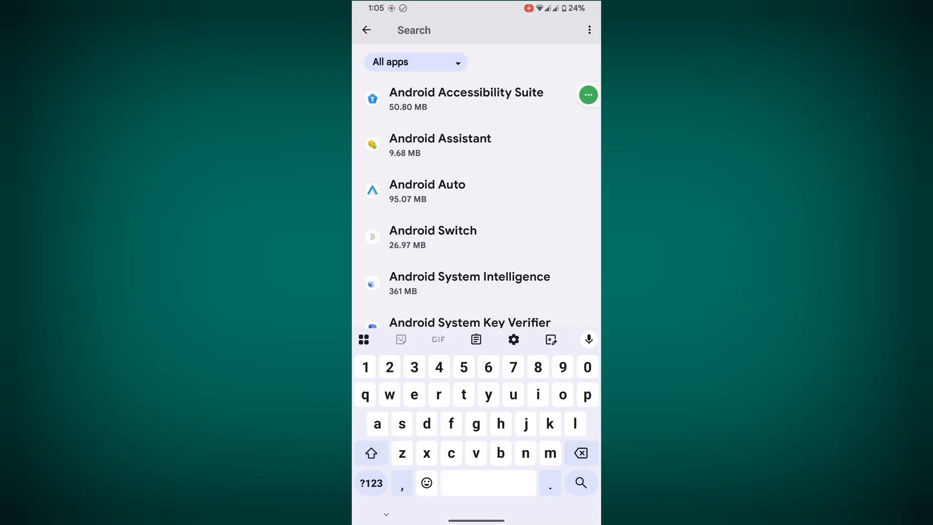
type("pla")
left_click(514, 148)
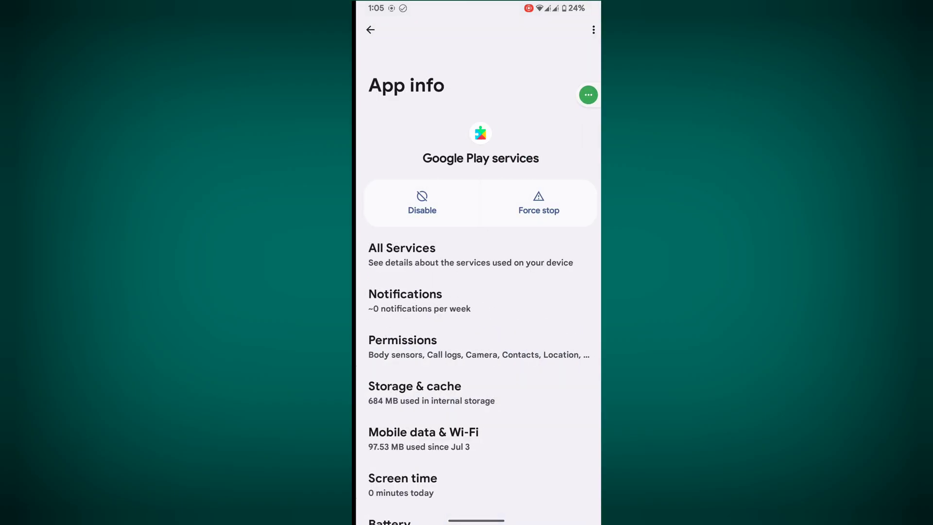
left_click(536, 201)
left_click_drag(566, 290, 596, 234)
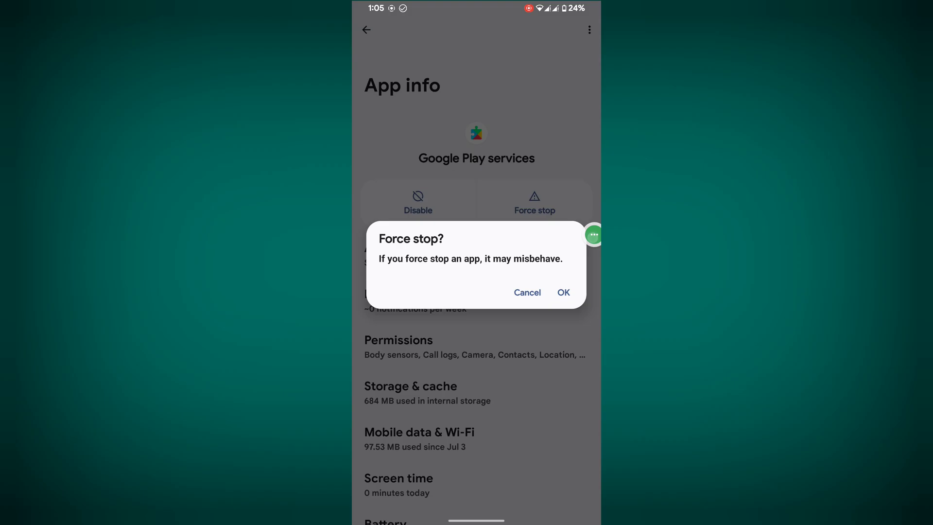
left_click(566, 292)
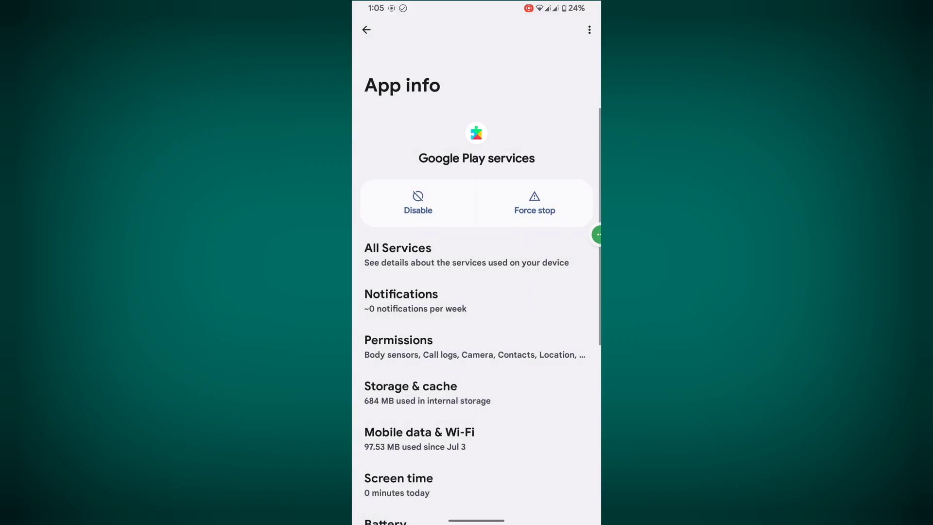
Step: Clear Google Play services' cache from its Storage & cache page
left_click_drag(596, 234, 454, 367)
left_click(554, 392)
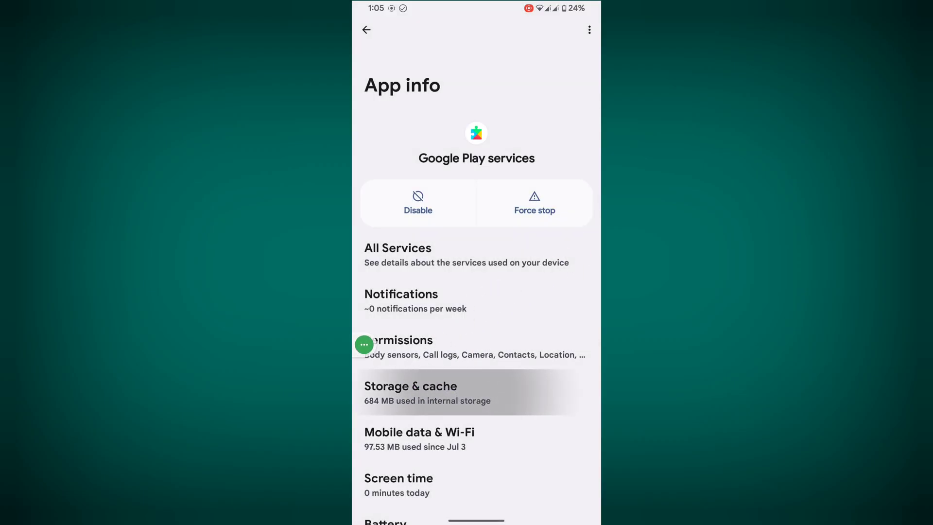
left_click_drag(364, 344, 537, 212)
left_click(535, 216)
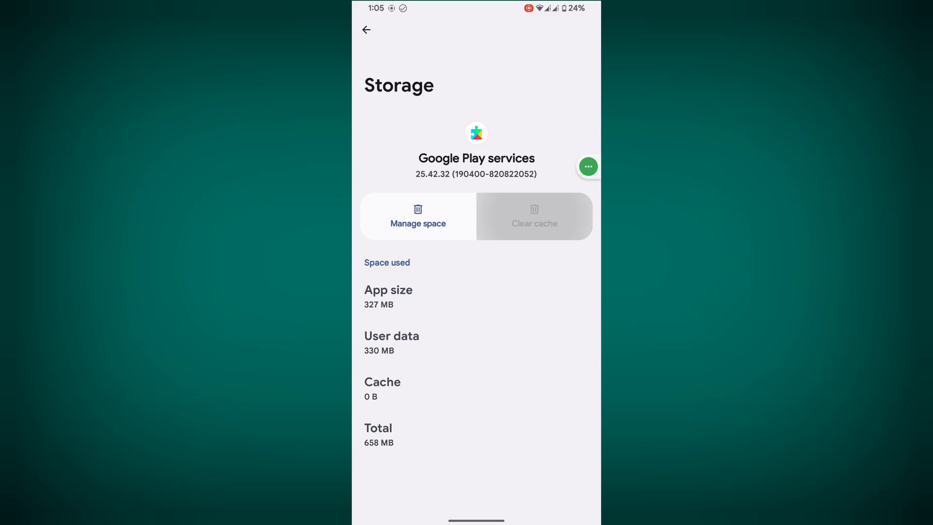
Step: Return home and restart the phone from the power menu
left_click_drag(476, 520, 475, 328)
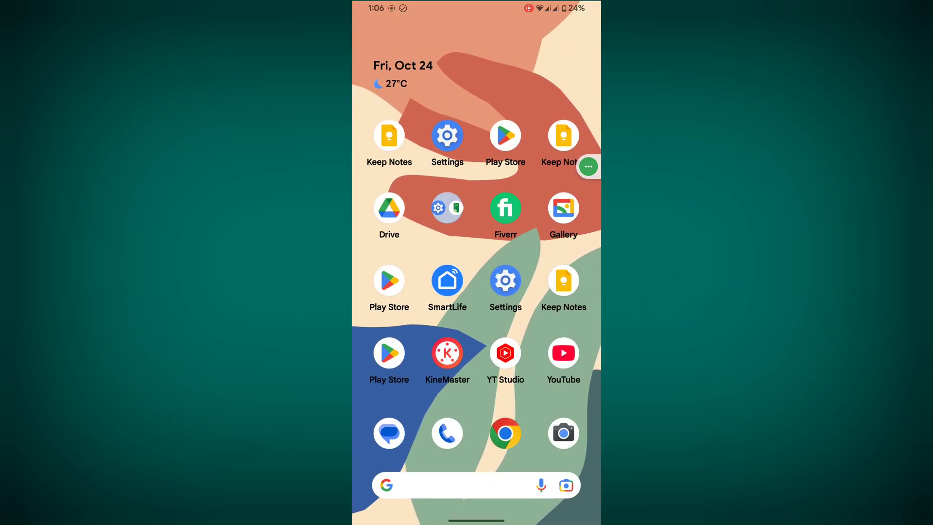
key("XF86PowerOff")
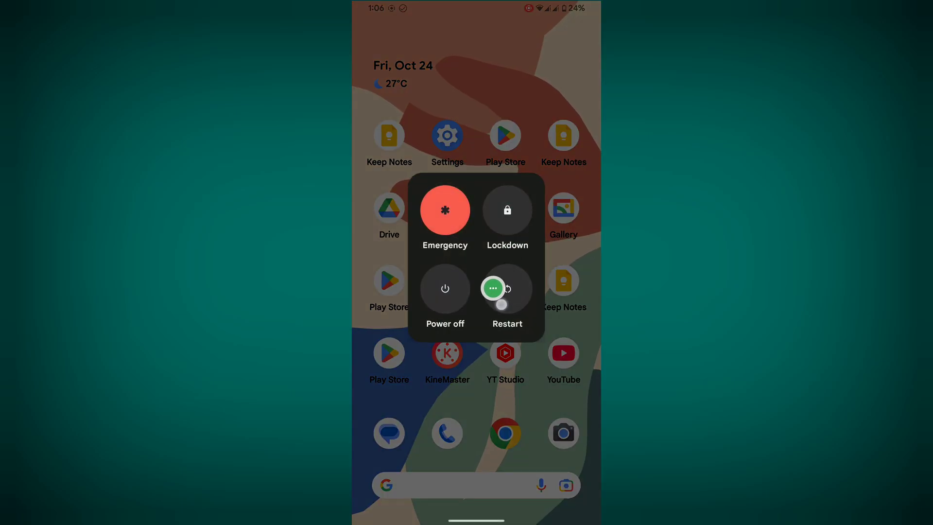
left_click_drag(588, 166, 515, 273)
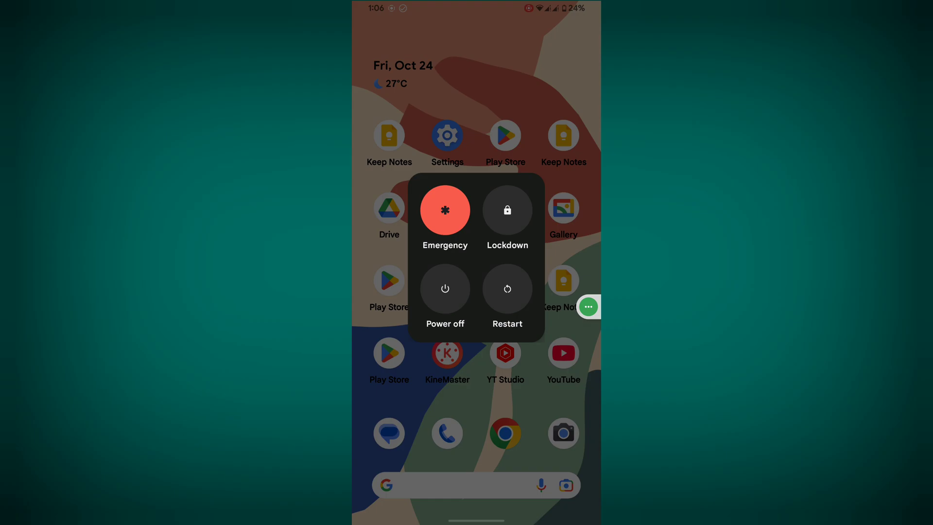
key("Escape")
left_click_drag(589, 306, 364, 310)
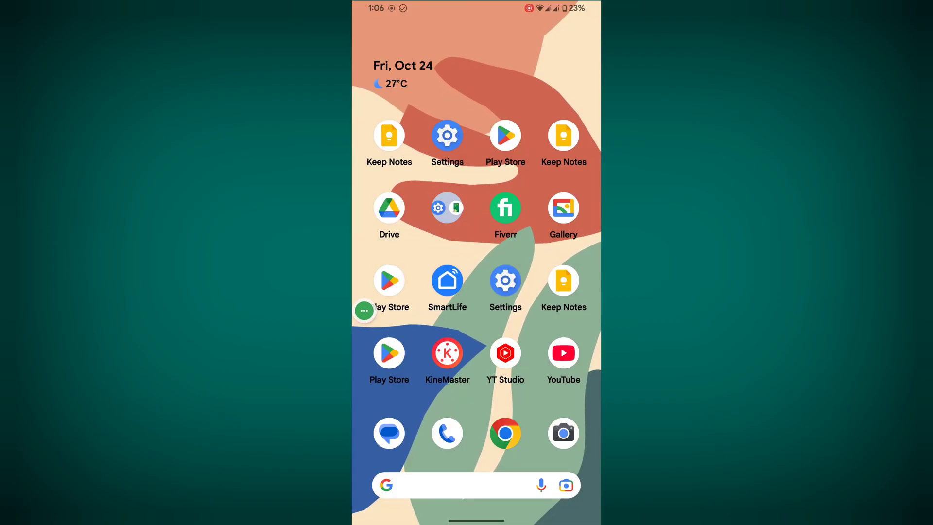
Step: Search Play Store for 'gcash', start installing GCash and view its details page
left_click(389, 353)
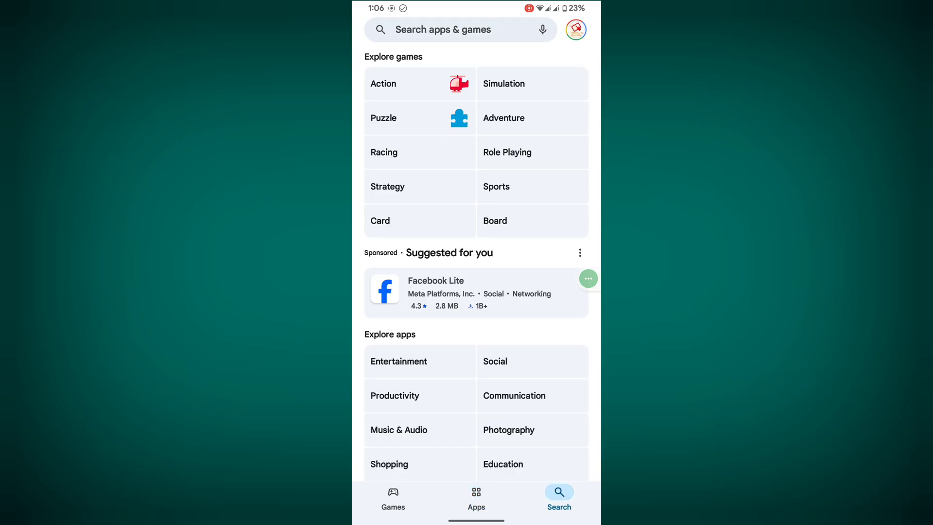
left_click(438, 29)
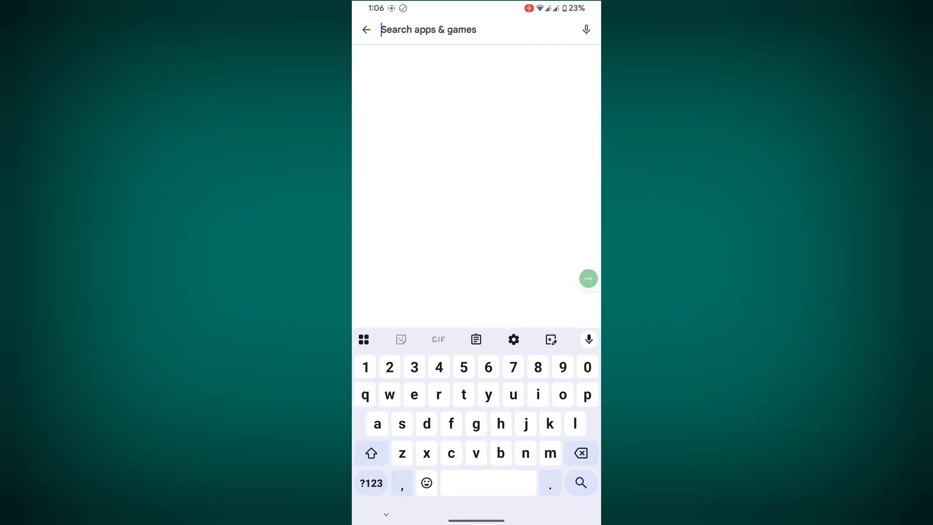
type("gc")
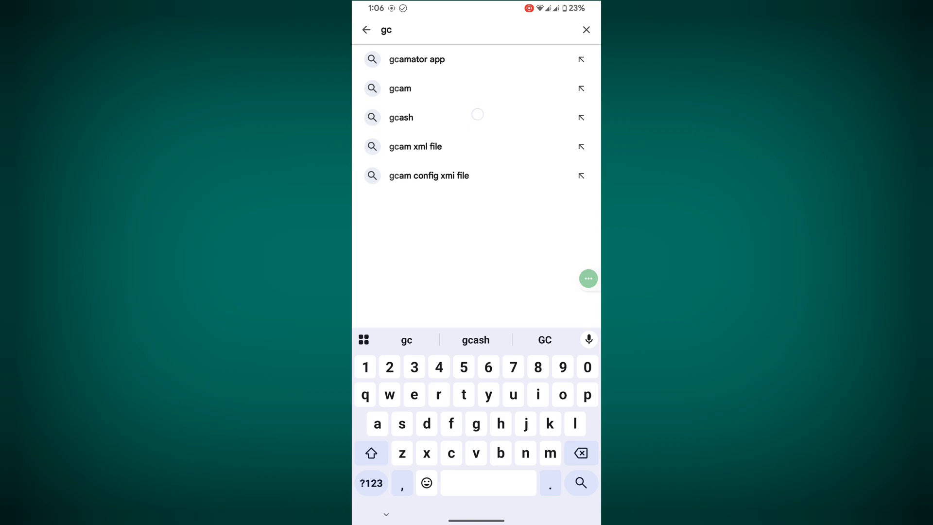
left_click(401, 117)
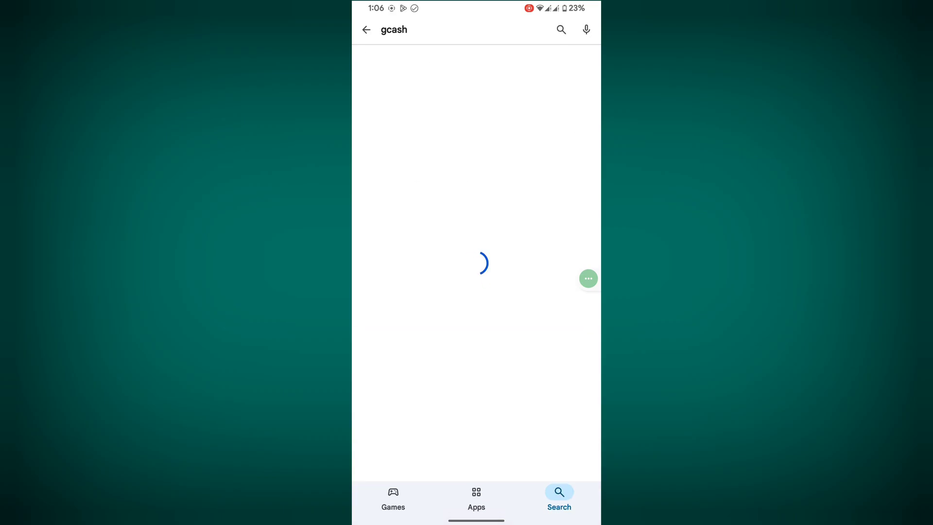
left_click(545, 67)
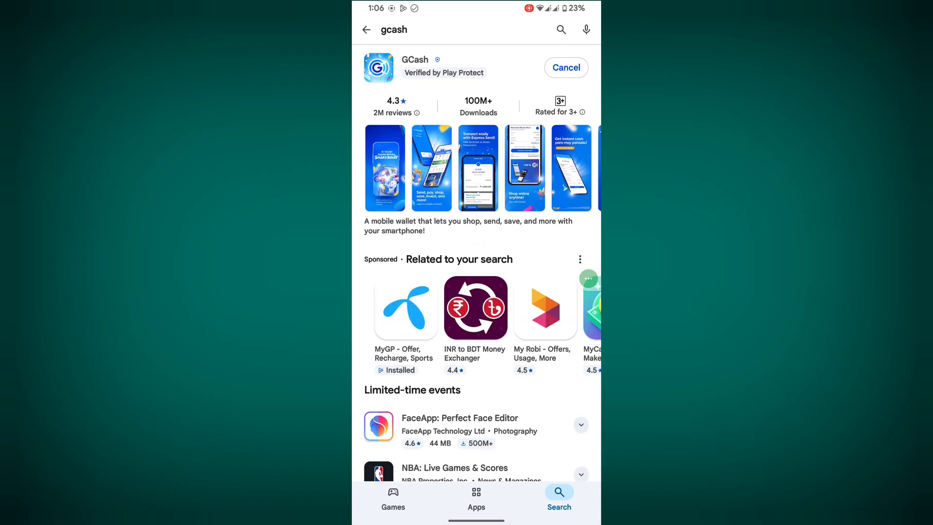
left_click(415, 60)
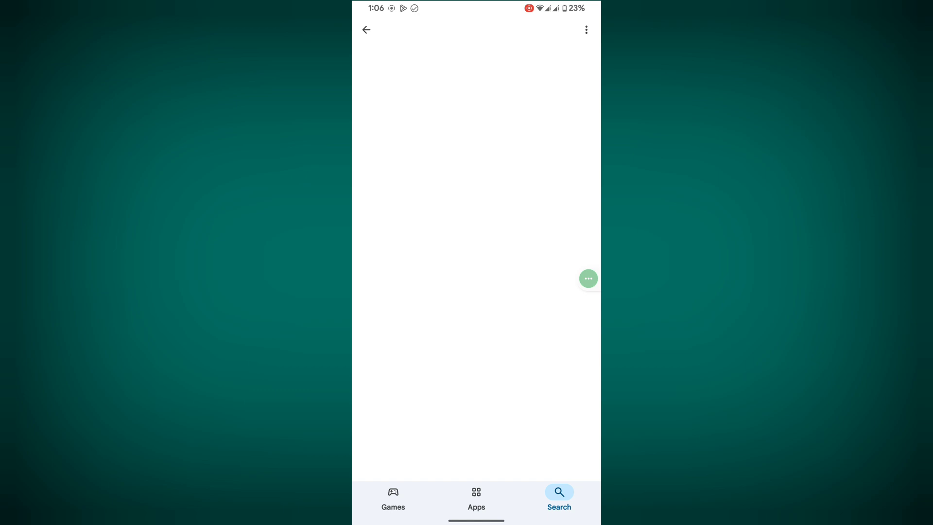